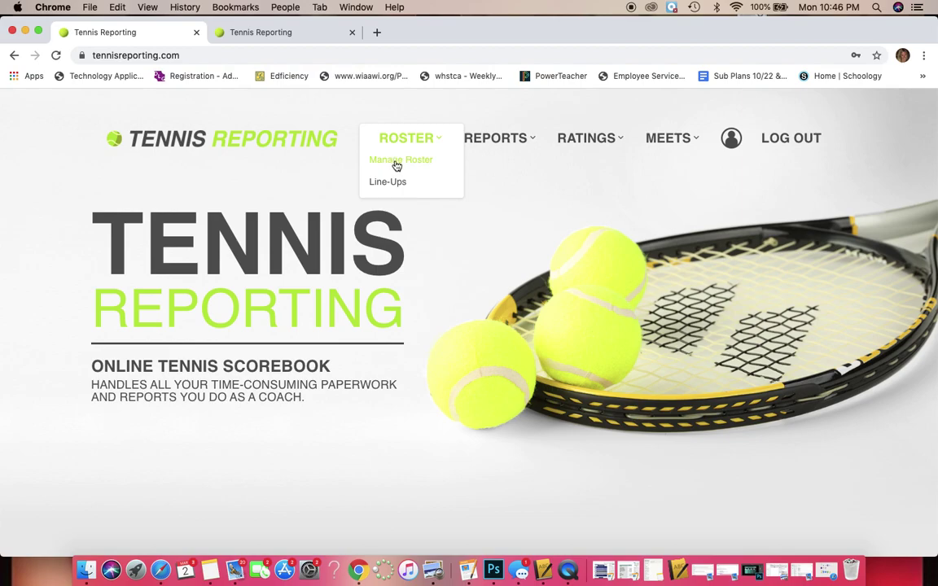
# - View the team roster, and start creating a meet titled Test
pyautogui.click(397, 163)
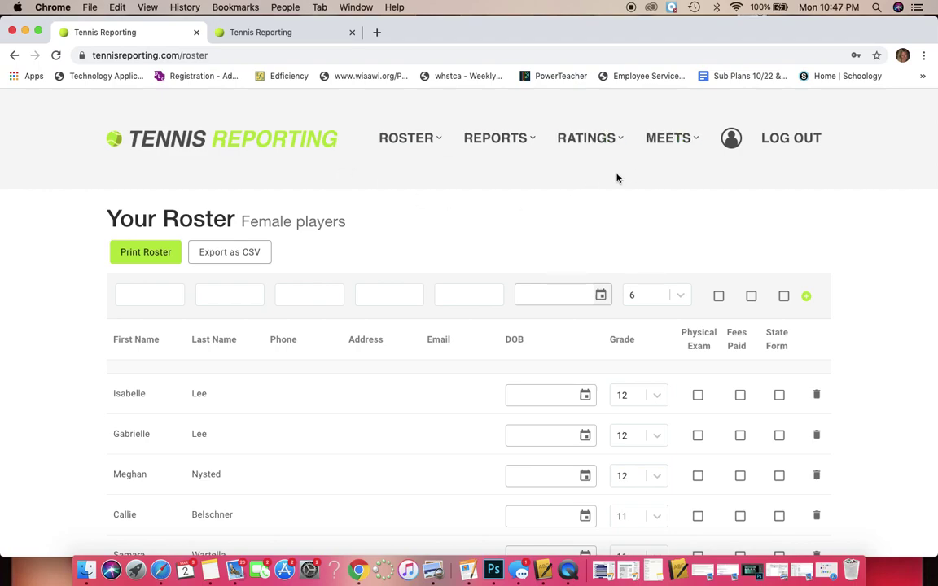
pyautogui.click(672, 141)
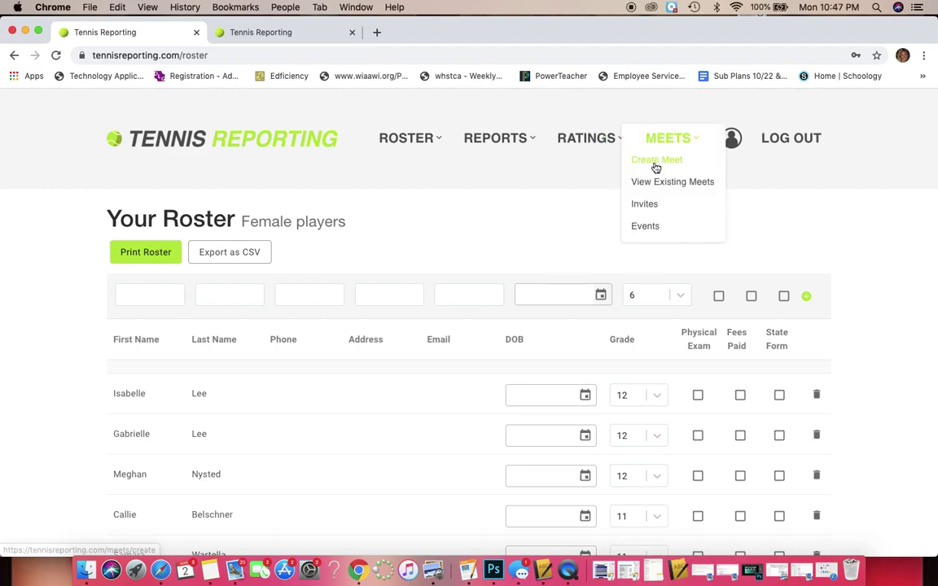
pyautogui.click(656, 161)
pyautogui.click(380, 281)
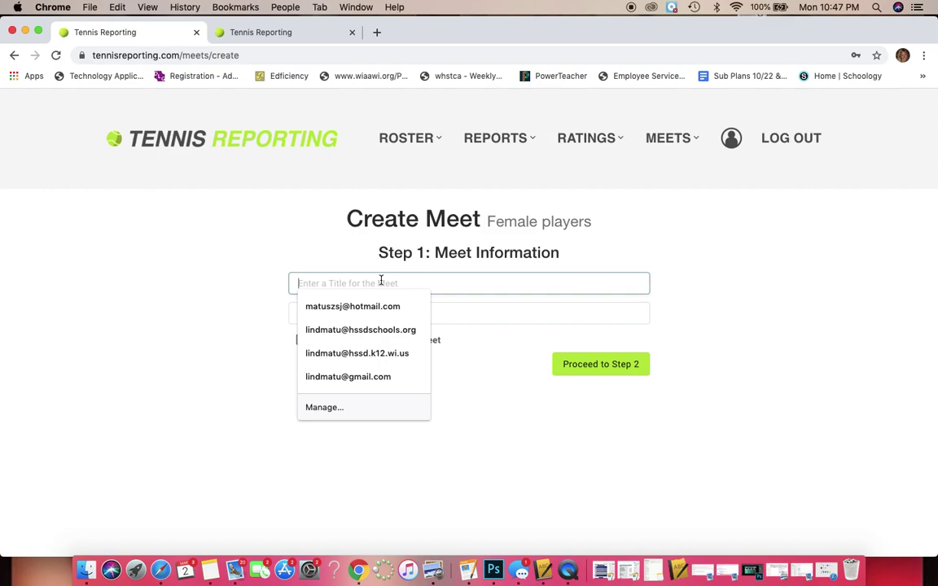
pyautogui.write('Test')
# - Set the meet's date to 02/29/2020 00:00 and proceed to the meet details
pyautogui.click(380, 314)
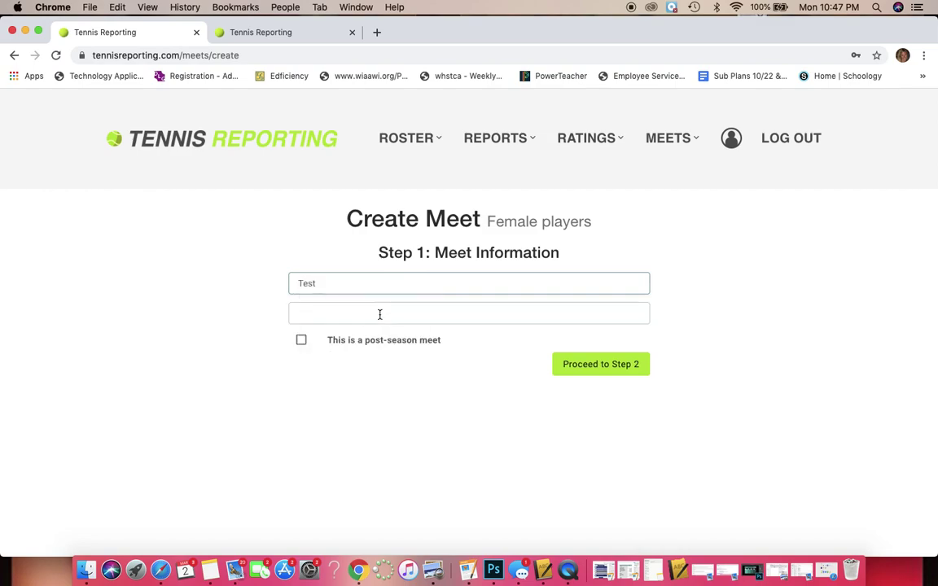
pyautogui.click(383, 310)
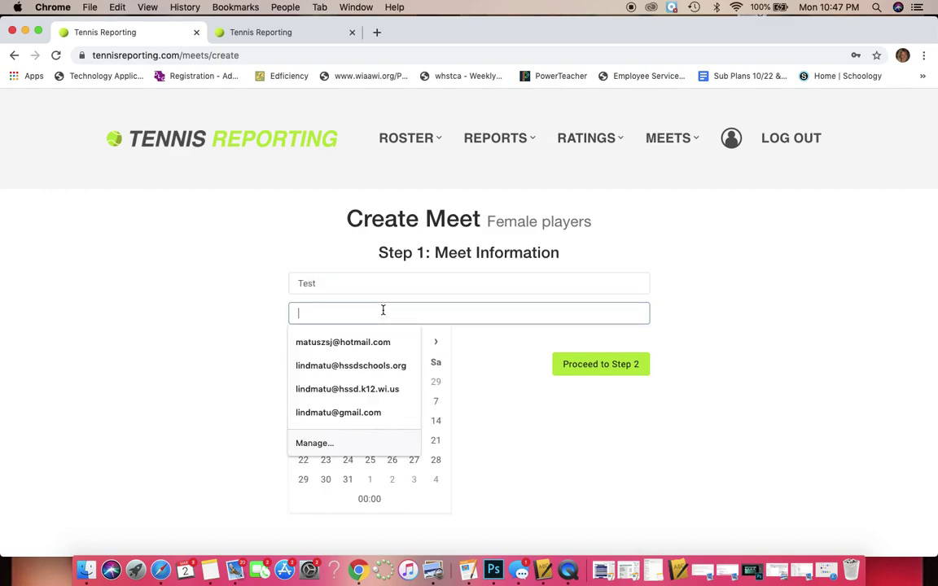
pyautogui.click(440, 387)
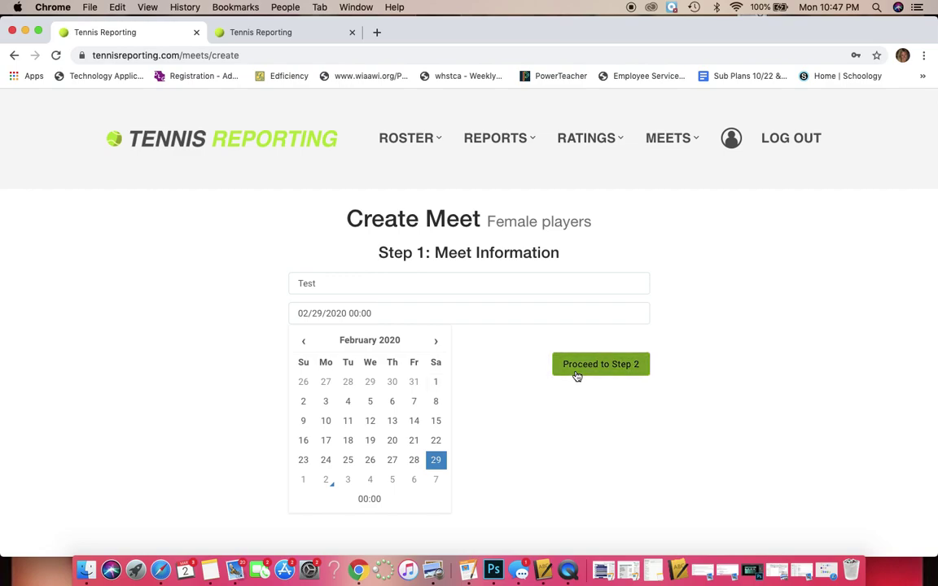
pyautogui.click(549, 402)
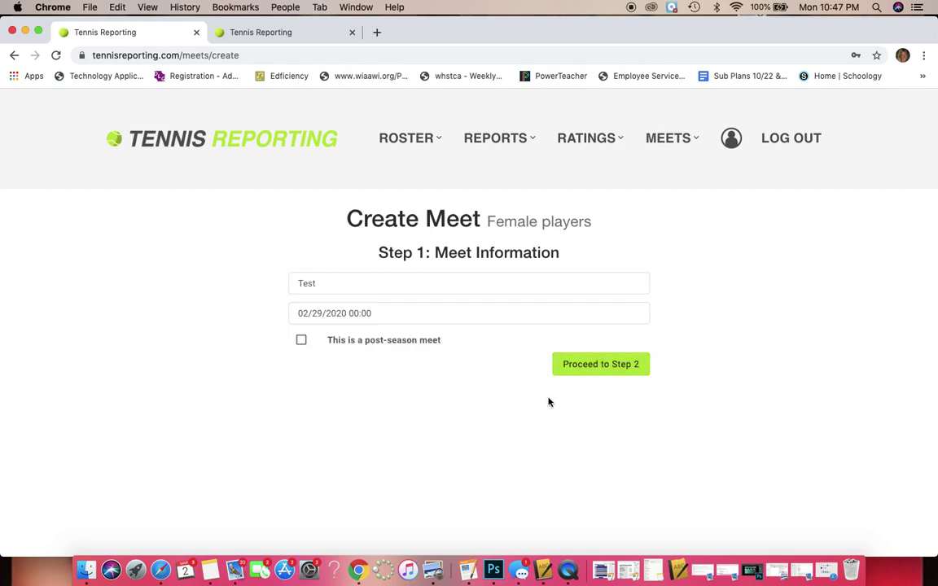
pyautogui.click(592, 365)
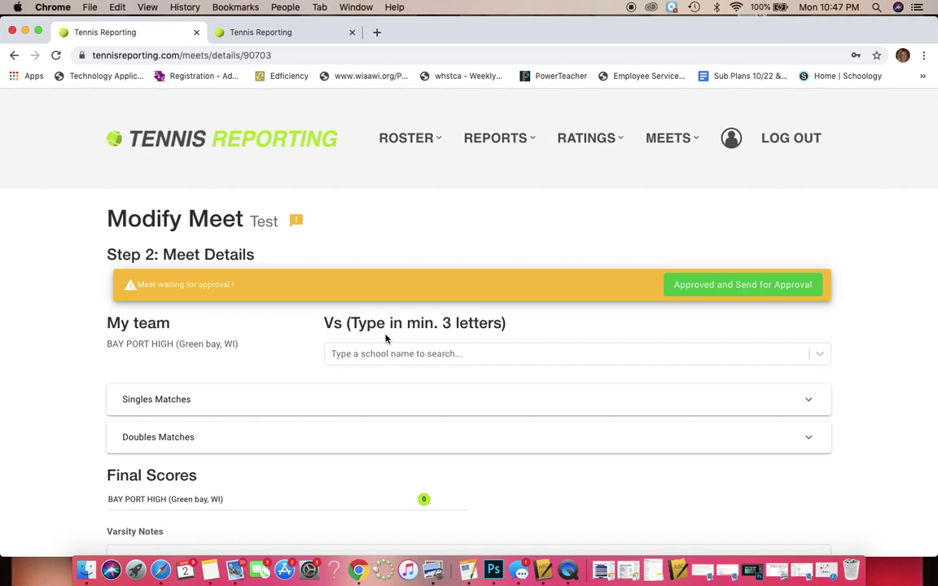
# - Find the opposing school with "ashwa" and select ASHWAUBENON HIGH (Green bay, WI) as the opponent
pyautogui.scroll(-3, 386, 339)
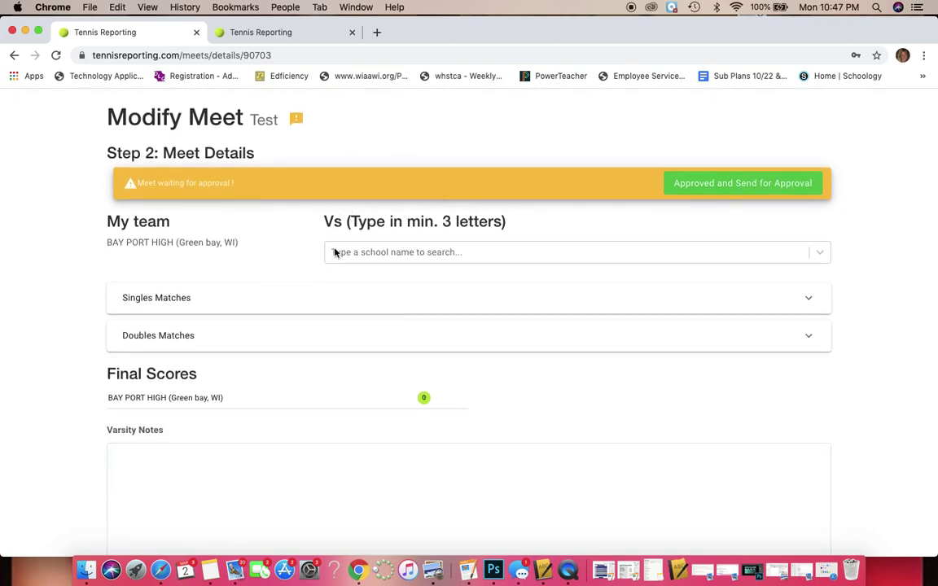
pyautogui.click(371, 255)
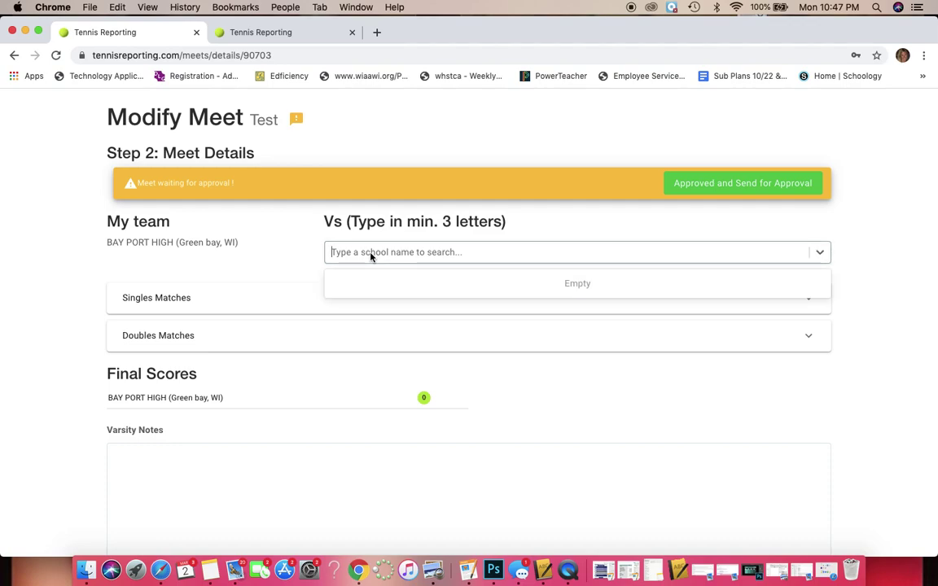
pyautogui.write('ashwa')
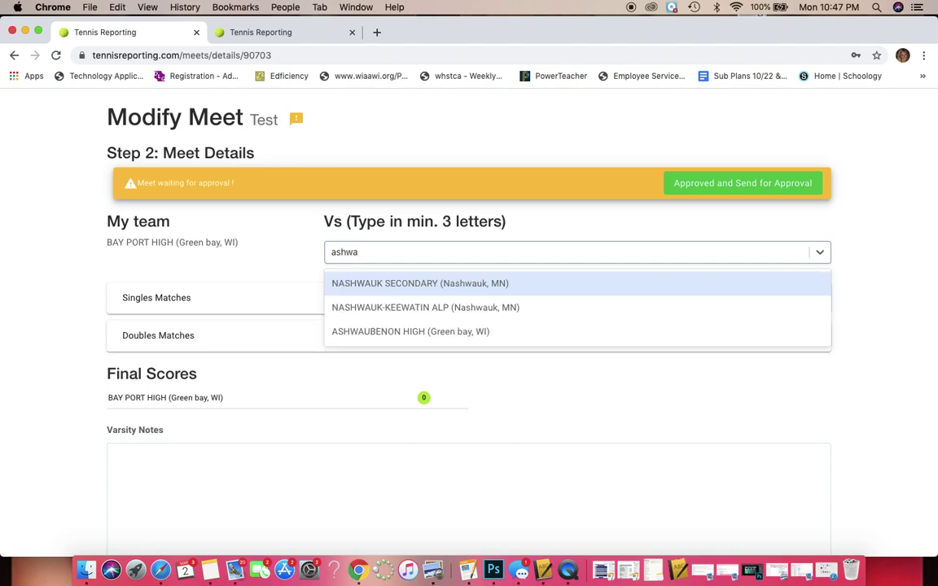
pyautogui.click(370, 332)
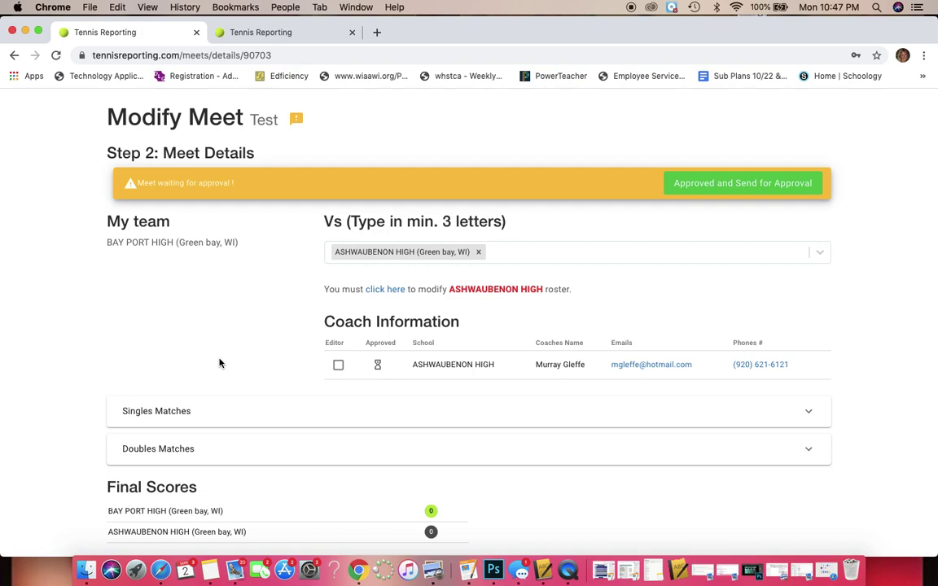
# - In Ashwaubenon High's roster, fill in a new player with X for both names and grade 9, and return to the meet
pyautogui.click(386, 293)
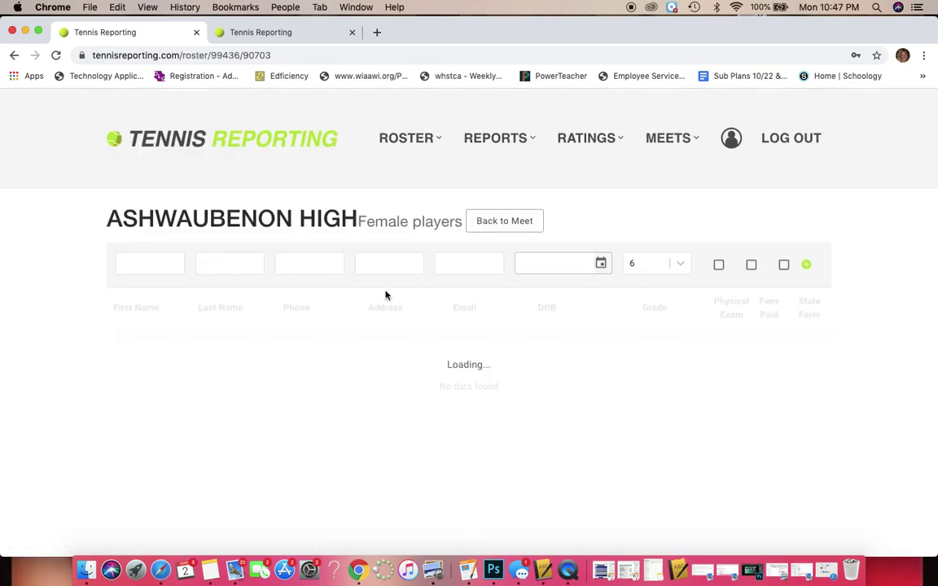
pyautogui.click(154, 260)
pyautogui.write('X')
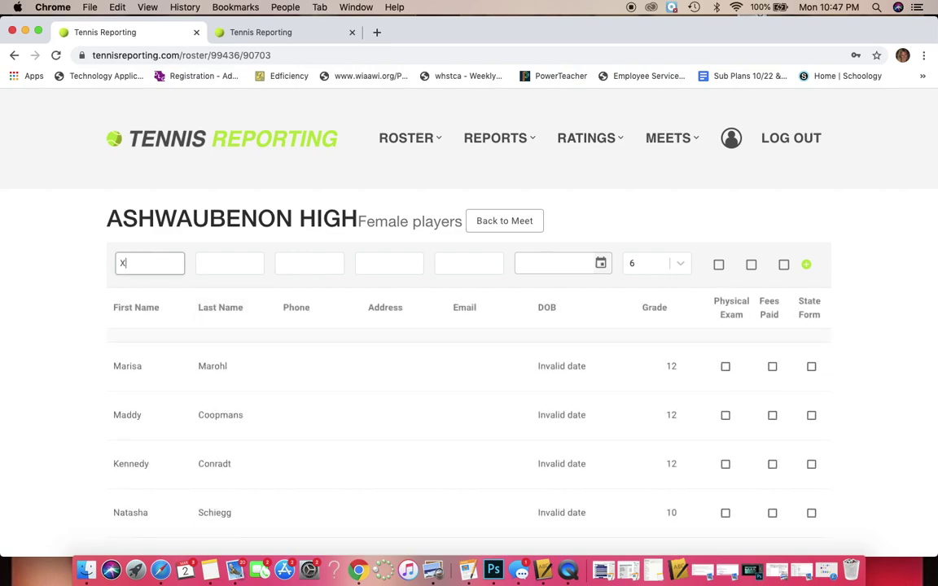
pyautogui.click(230, 262)
pyautogui.write('X')
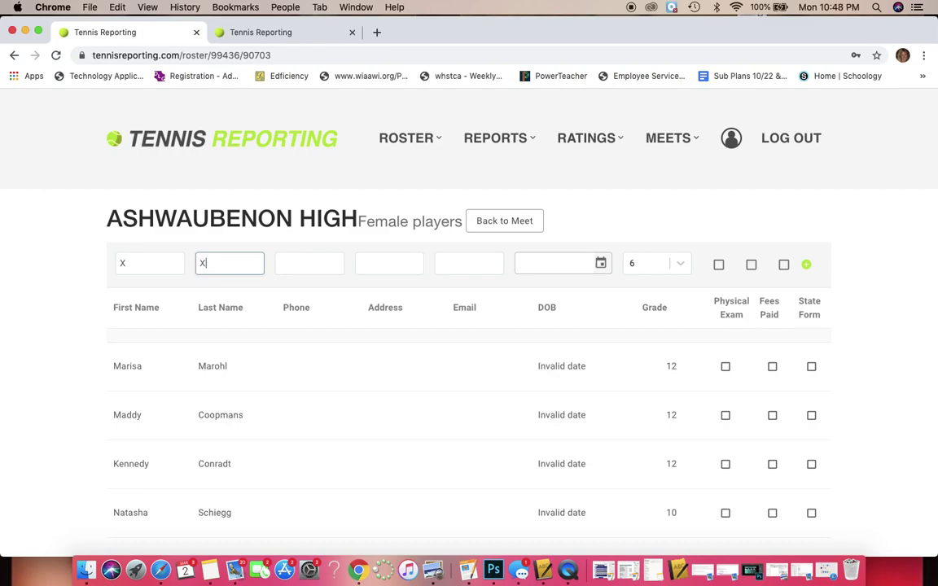
pyautogui.click(667, 265)
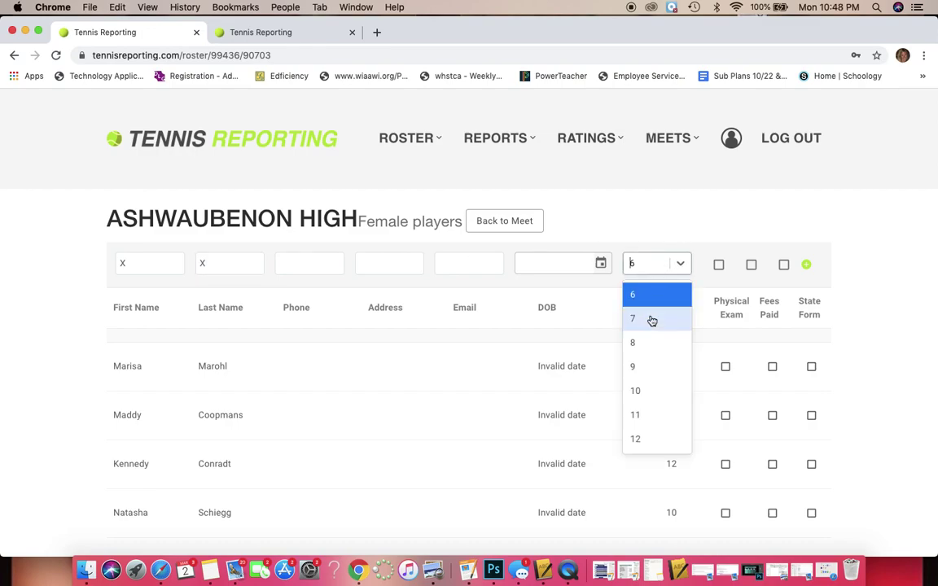
pyautogui.click(649, 372)
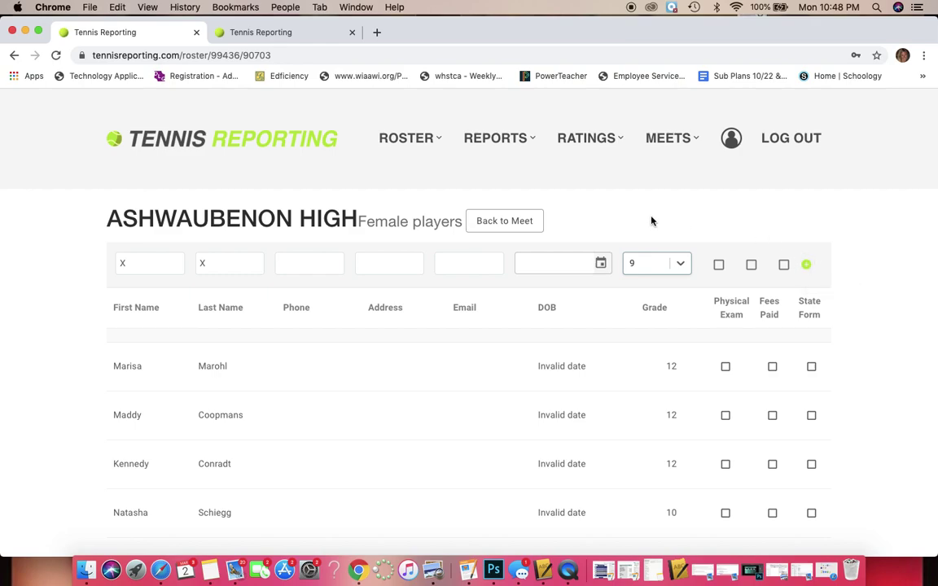
pyautogui.click(505, 222)
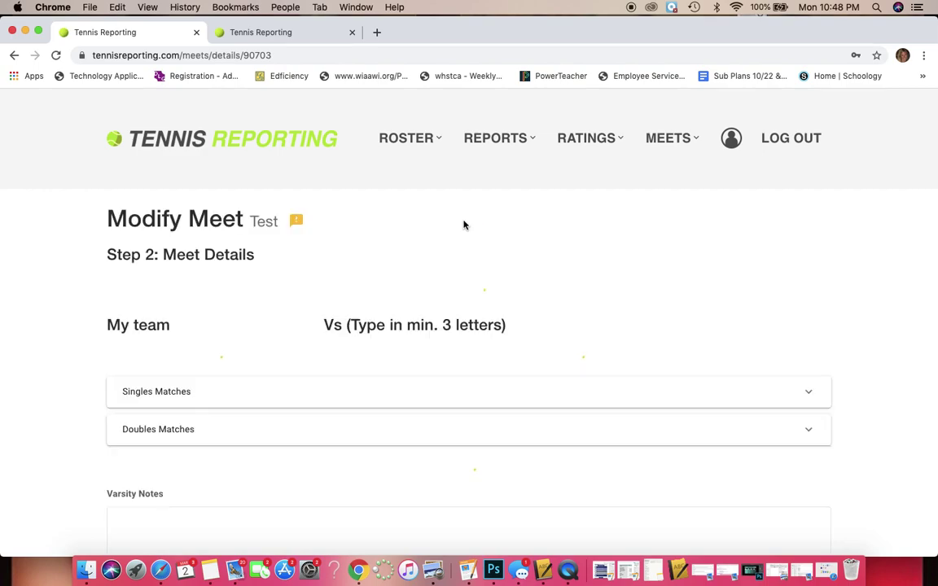
# - In the singles matches, set up flight 1 between the first listed Bay Port player and the first listed Ashwaubenon player
pyautogui.scroll(-3, 308, 377)
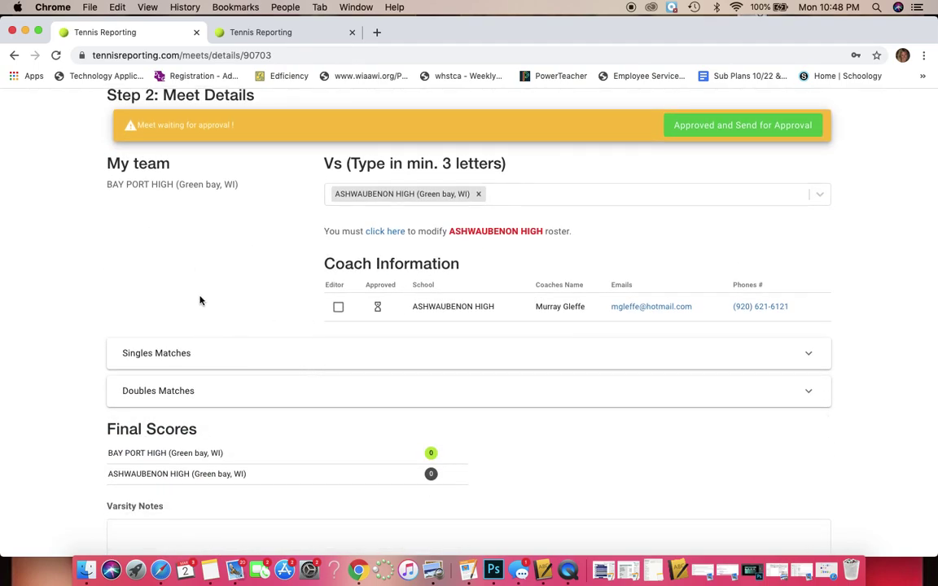
pyautogui.scroll(-2, 94, 316)
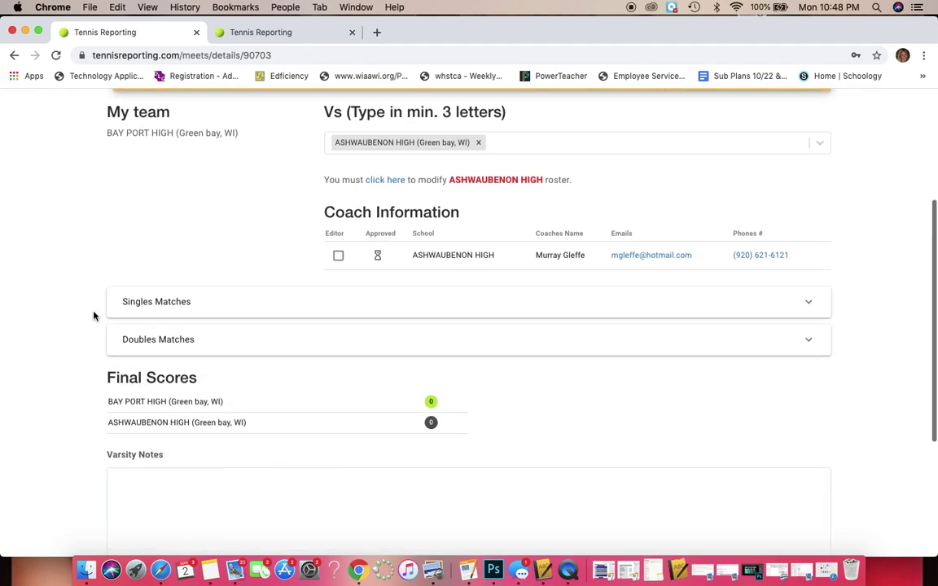
pyautogui.click(156, 308)
pyautogui.scroll(-4, 250, 290)
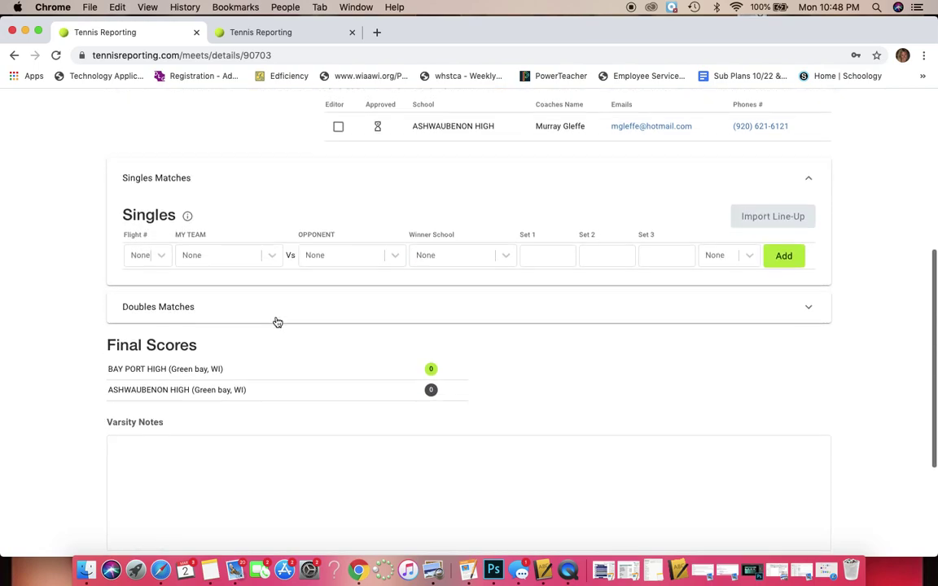
pyautogui.click(162, 253)
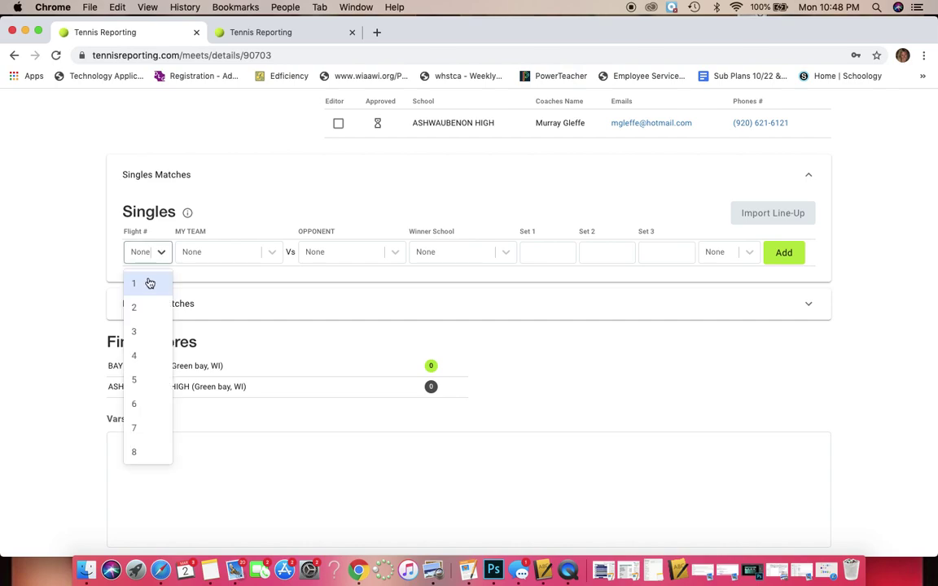
pyautogui.click(148, 281)
pyautogui.click(211, 257)
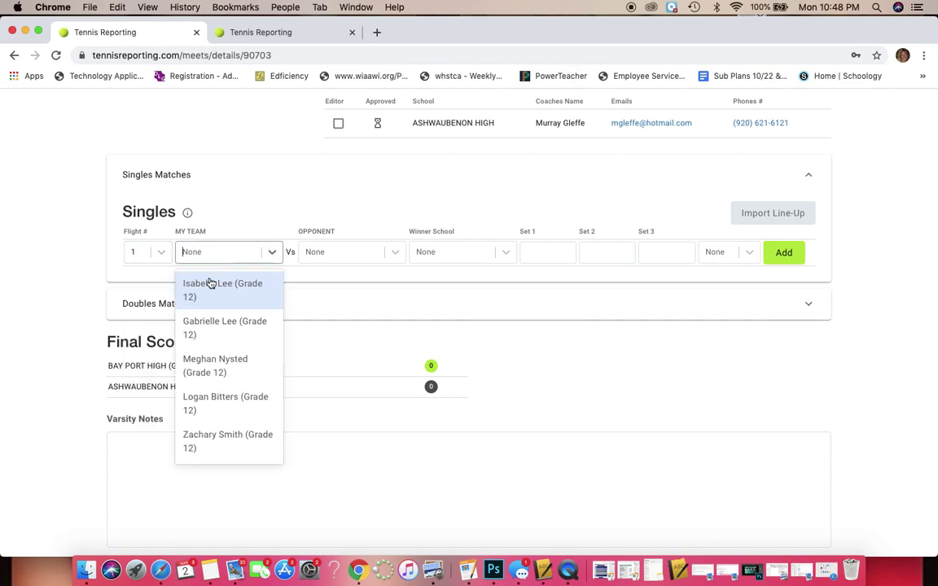
pyautogui.click(210, 290)
pyautogui.click(329, 253)
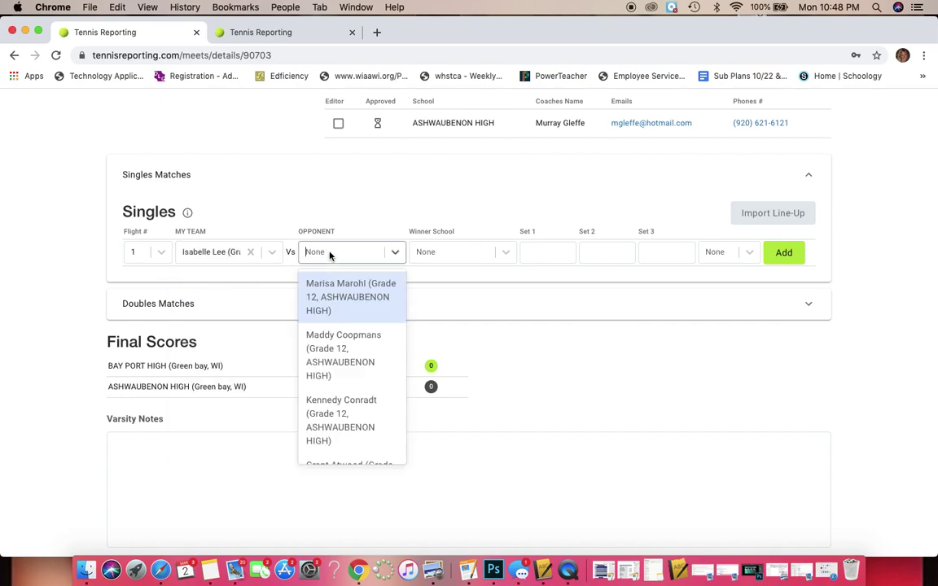
pyautogui.click(329, 300)
# - Set Ashwaubenon High as flight 1's winner school with set scores 6-1 and 7-6 (4), and add the match
pyautogui.click(437, 251)
pyautogui.click(446, 329)
pyautogui.click(545, 249)
pyautogui.write('61')
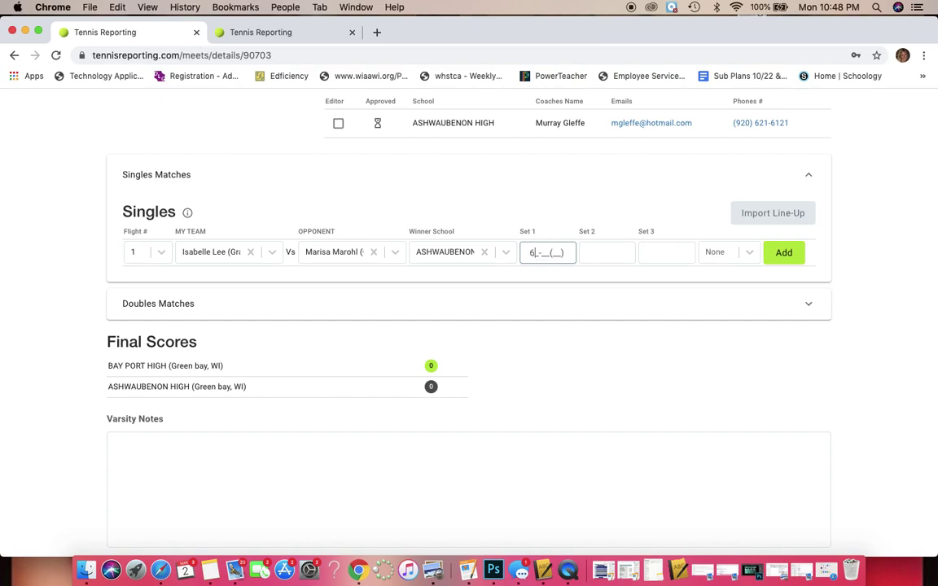
pyautogui.click(608, 252)
pyautogui.write('7-6 (')
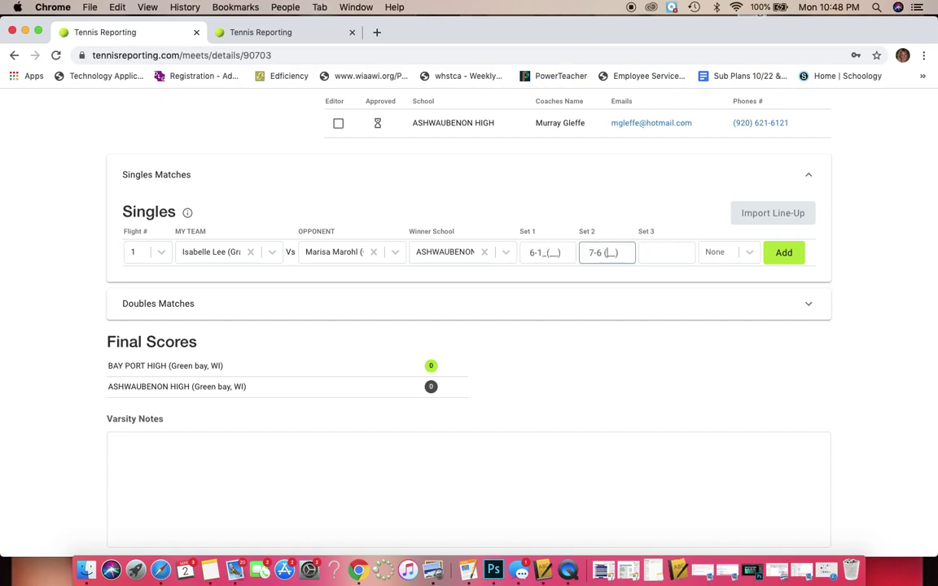
pyautogui.write('4')
pyautogui.click(784, 253)
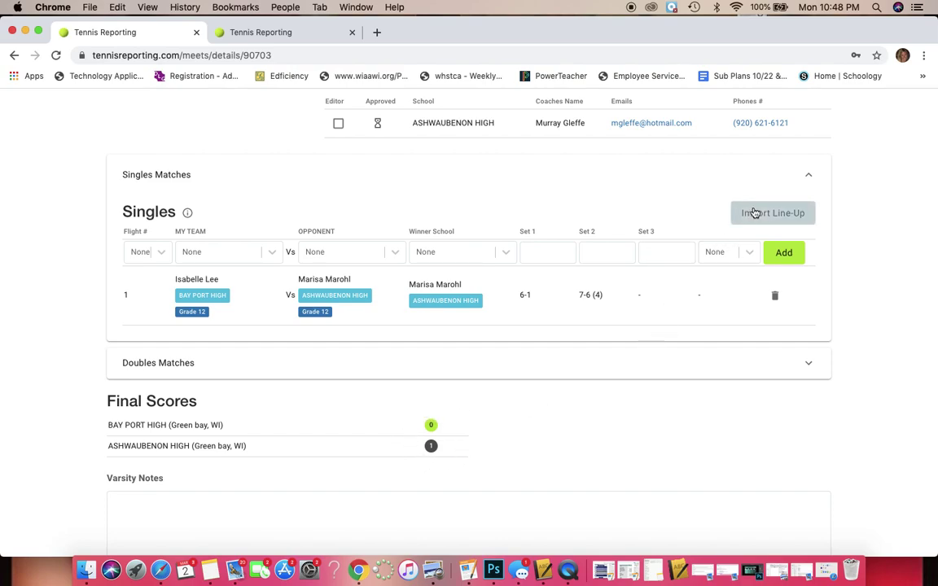
# - Import the 2019 line-up into the singles matches
pyautogui.click(755, 212)
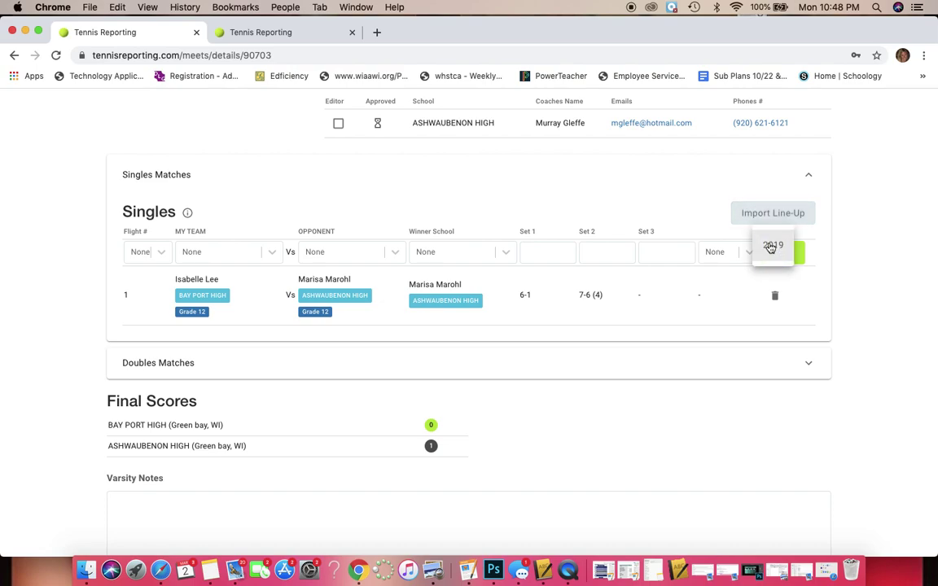
pyautogui.click(770, 246)
pyautogui.scroll(-3, 392, 296)
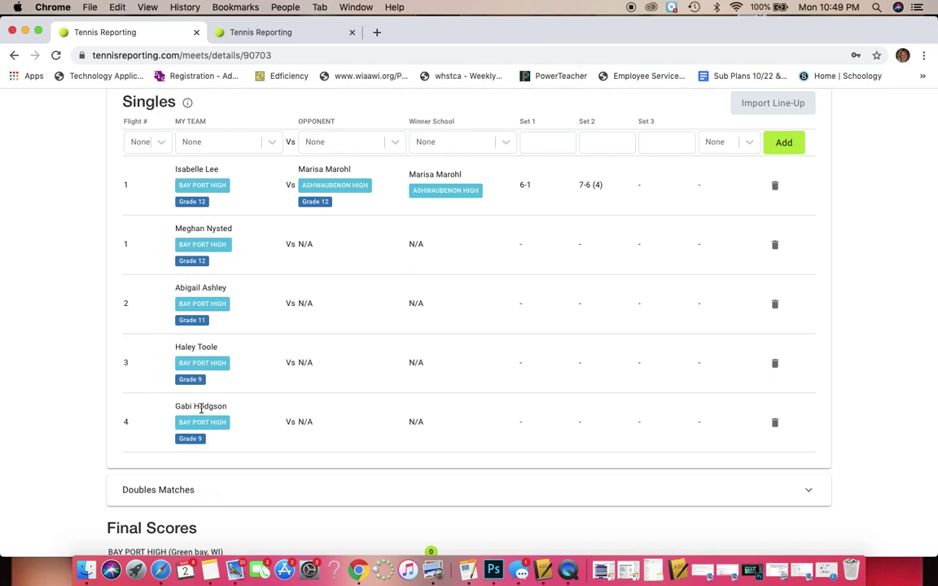
# - Replace the Bay Port player in singles flight 4 with the third player in the team list
pyautogui.click(211, 408)
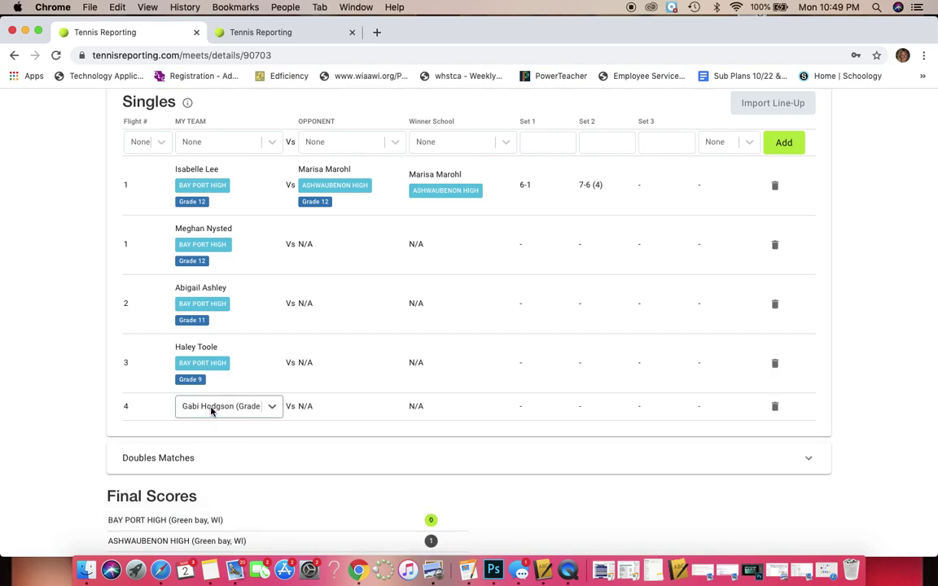
pyautogui.click(211, 411)
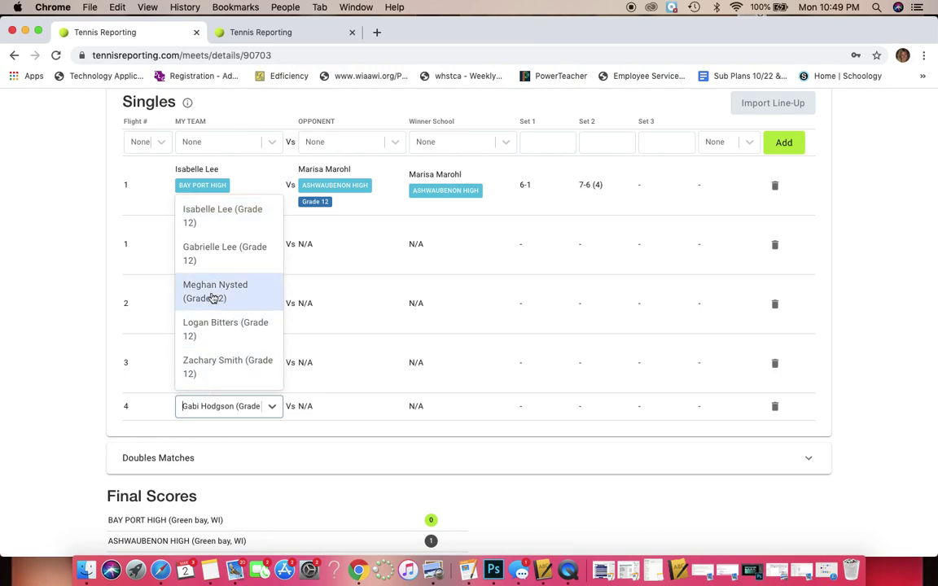
pyautogui.click(211, 298)
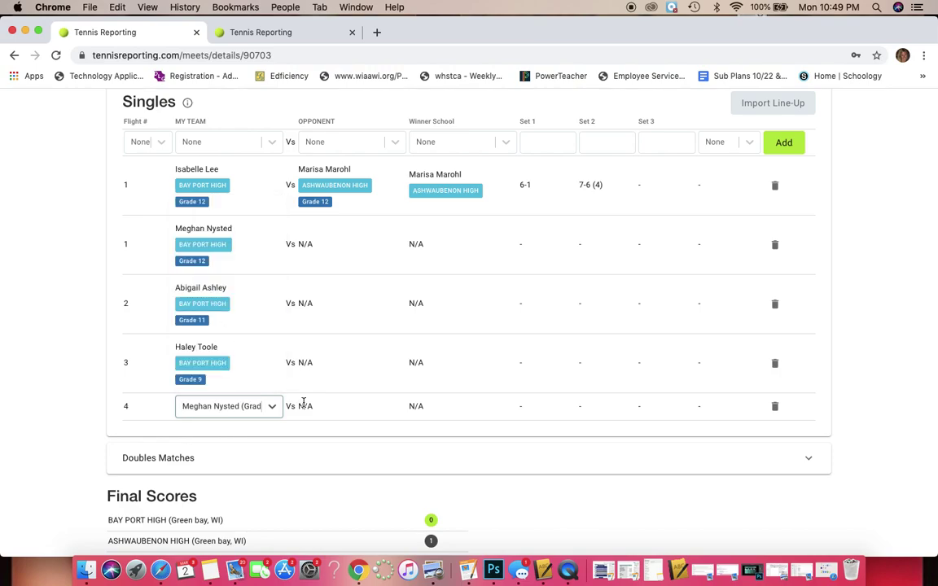
pyautogui.click(327, 410)
# - Give flight 4 the third listed Ashwaubenon player as opponent and Ashwaubenon High as winner school, and open its Set 1 score
pyautogui.click(309, 422)
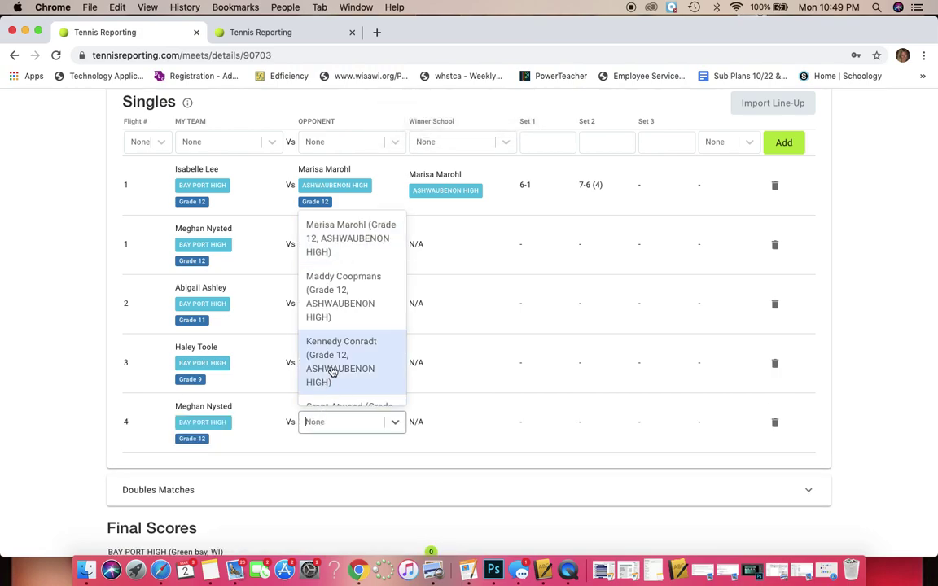
pyautogui.click(330, 368)
pyautogui.click(444, 427)
pyautogui.click(444, 425)
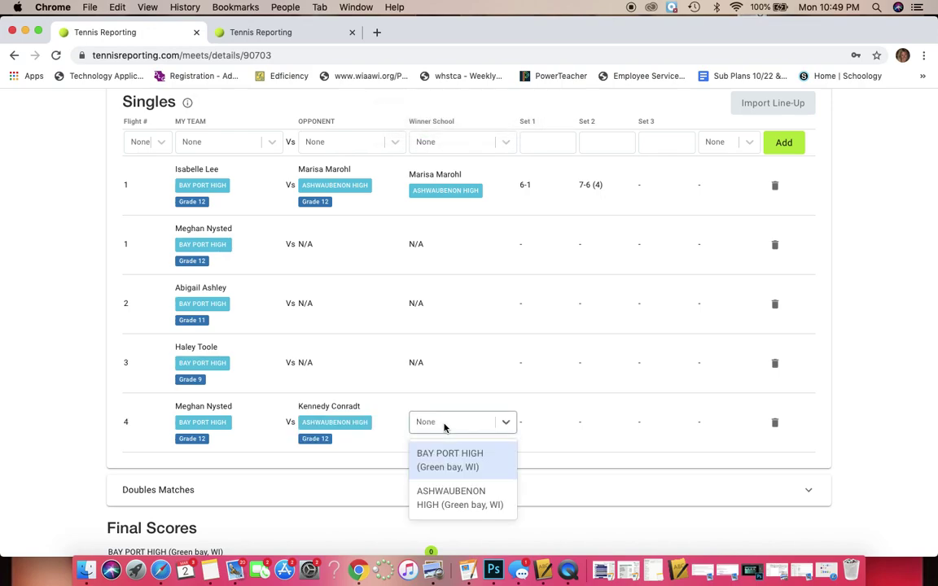
pyautogui.click(447, 489)
pyautogui.click(537, 422)
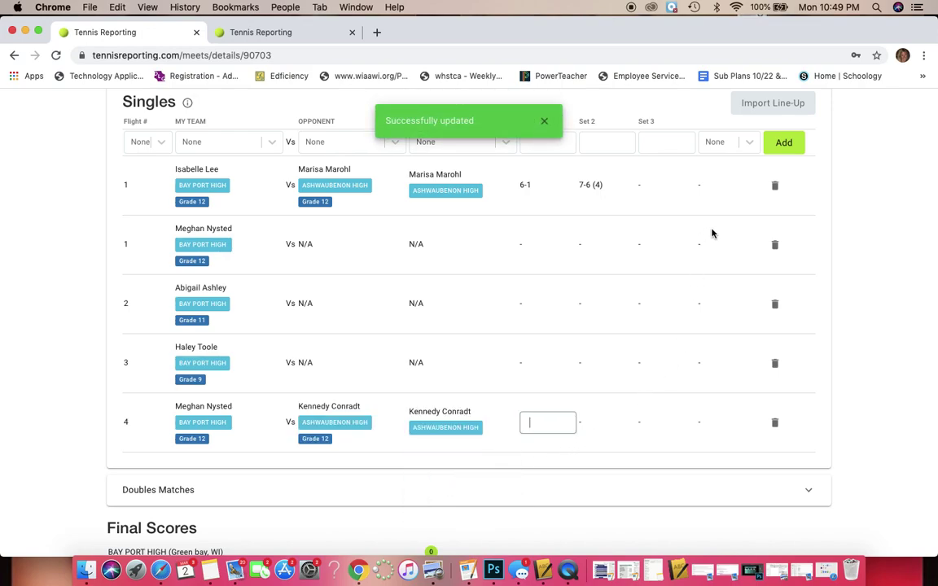
# - Mark the singles flight 4 match as Default
pyautogui.scroll(1, 680, 298)
pyautogui.scroll(1, 684, 293)
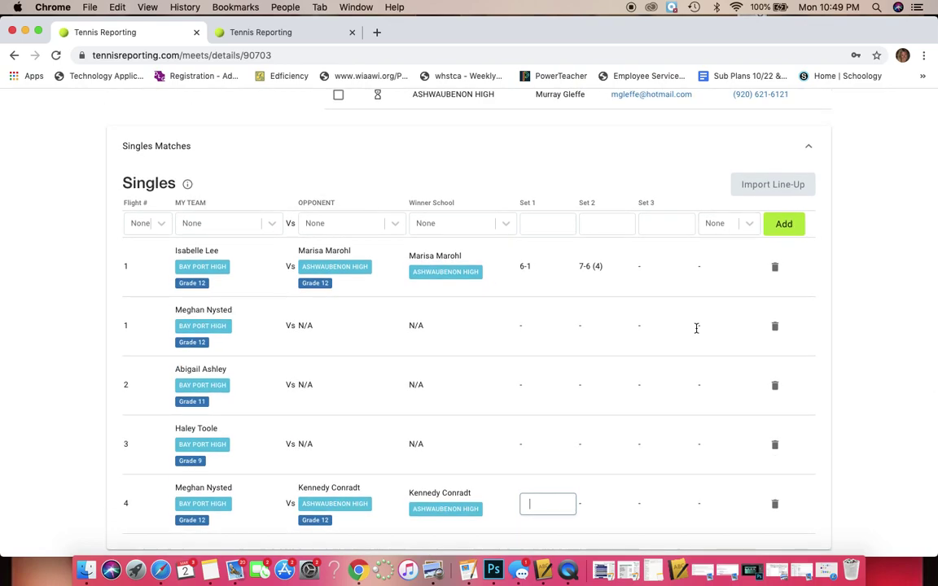
pyautogui.scroll(-1, 696, 330)
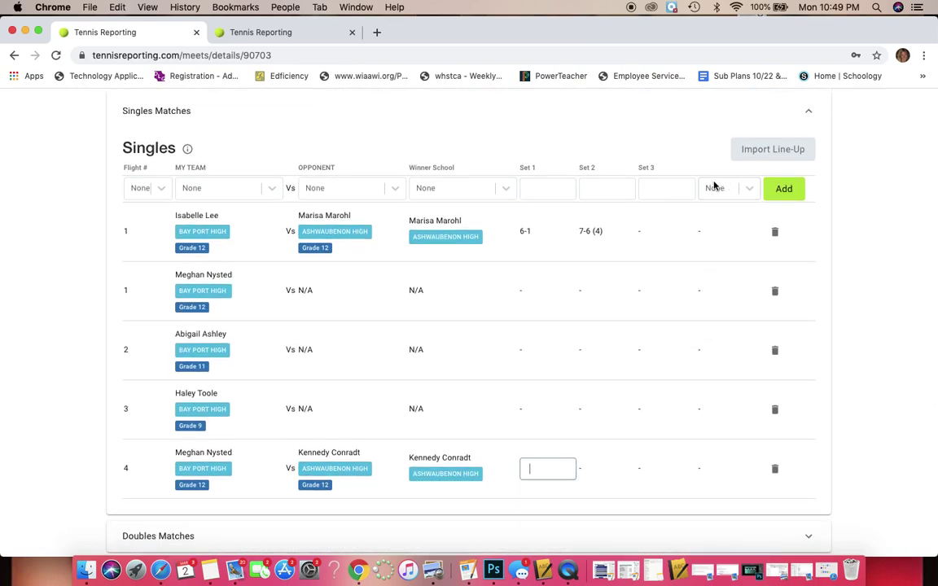
pyautogui.click(715, 472)
pyautogui.click(715, 470)
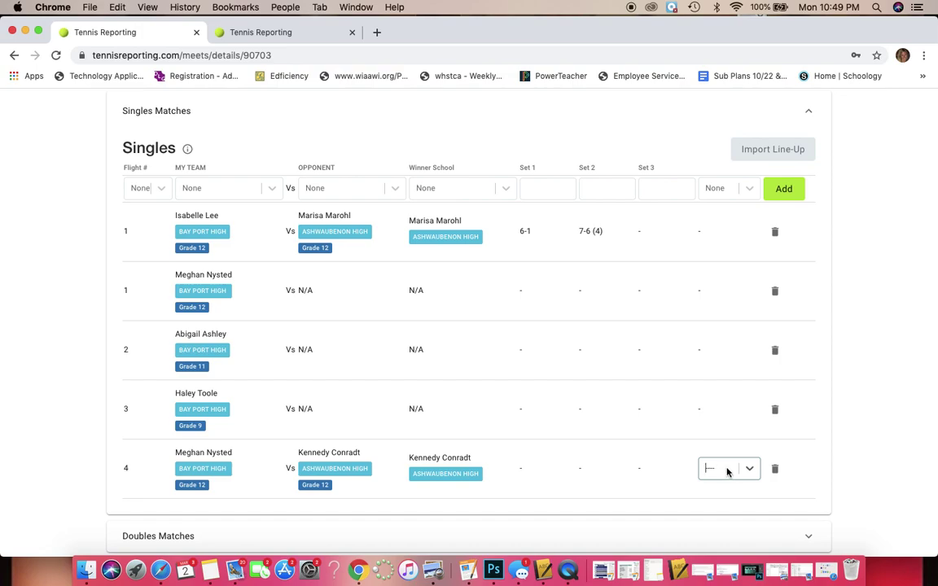
pyautogui.click(728, 471)
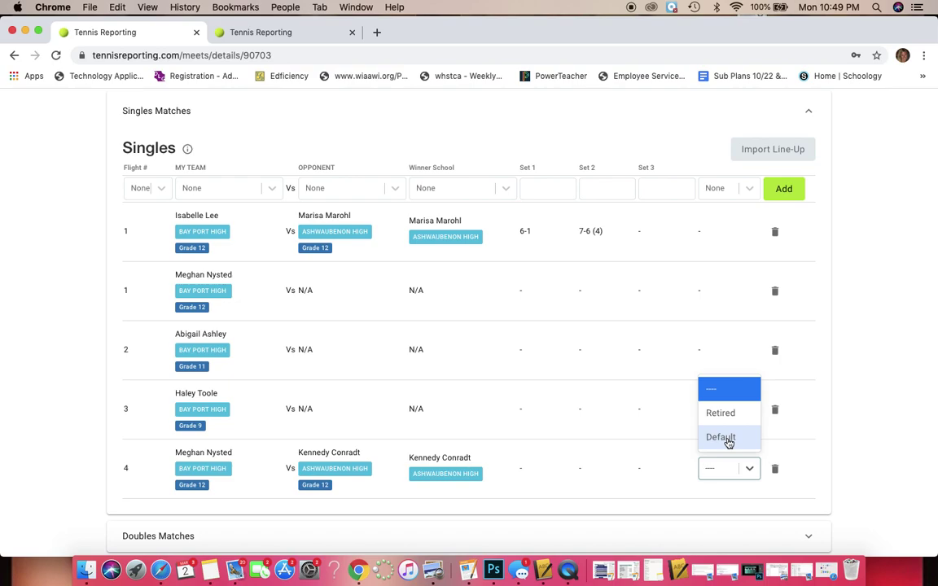
pyautogui.click(729, 440)
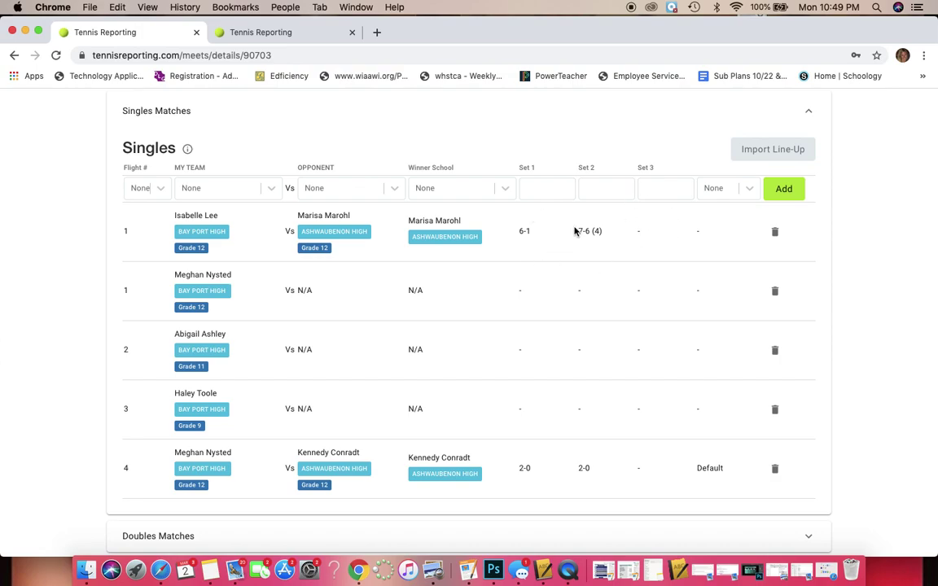
# - Mark the singles flight 1 match against the Ashwaubenon opponent as Retired
pyautogui.click(729, 231)
pyautogui.click(729, 232)
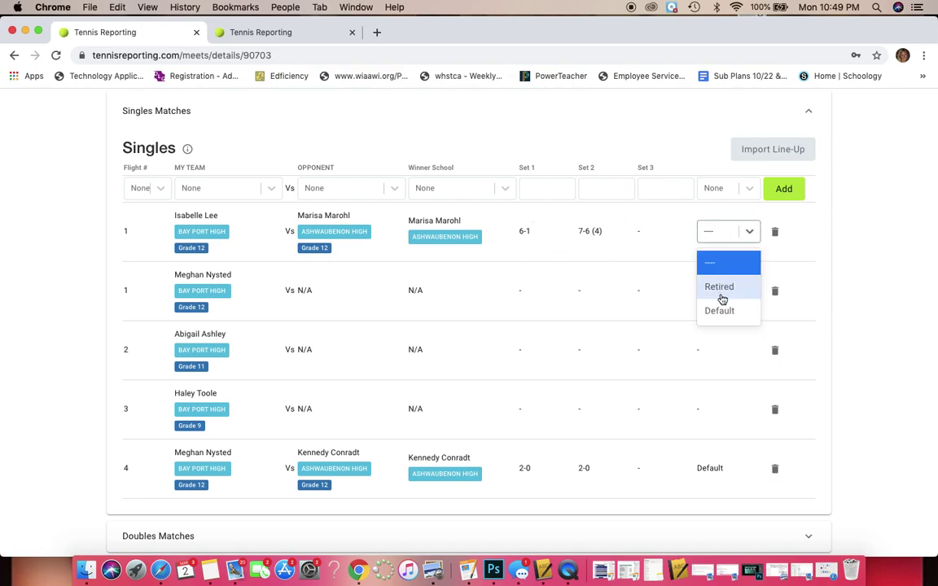
pyautogui.click(724, 289)
pyautogui.click(868, 286)
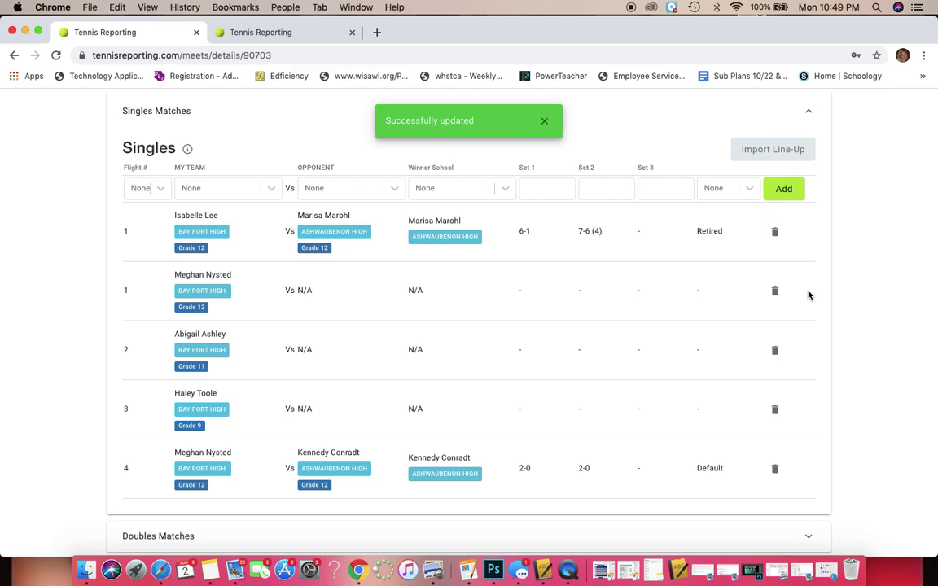
# - Expand the doubles matches and import the Bay Port line-up into them
pyautogui.scroll(-5, 564, 334)
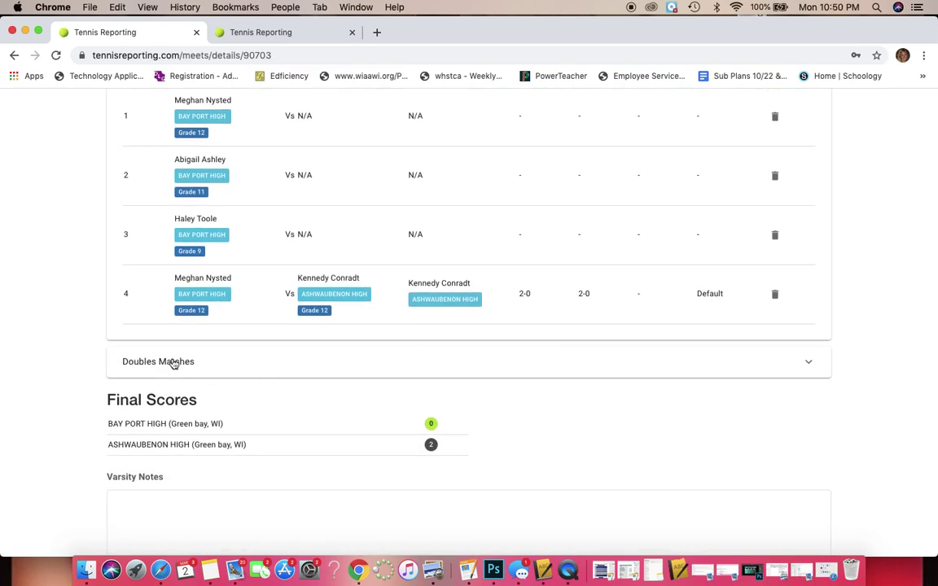
pyautogui.click(180, 363)
pyautogui.scroll(-1, 657, 375)
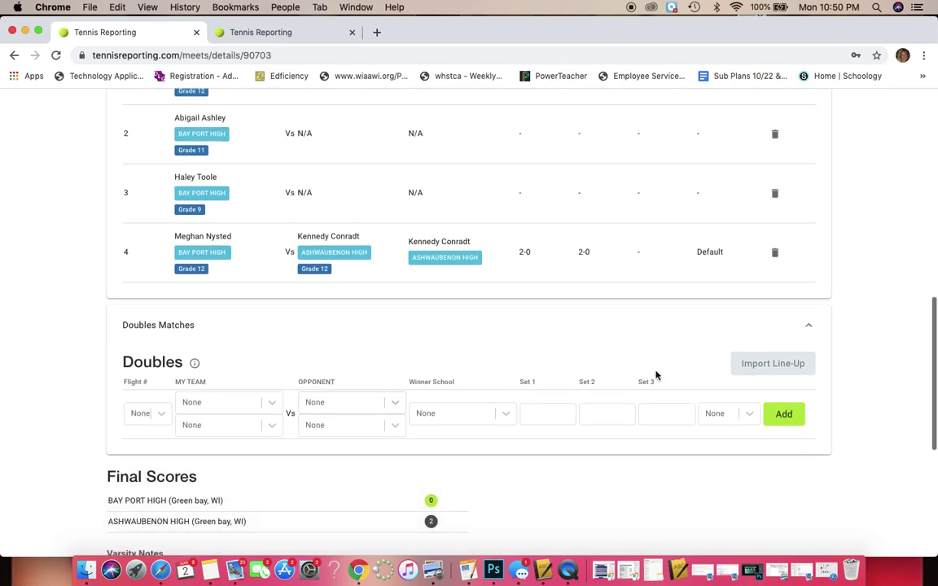
pyautogui.click(770, 364)
pyautogui.click(767, 399)
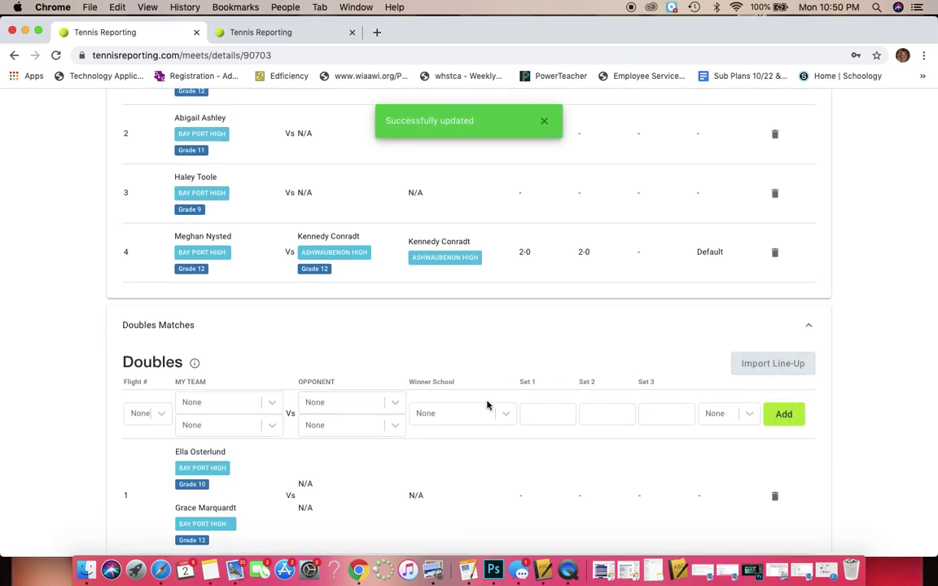
pyautogui.scroll(-5, 487, 404)
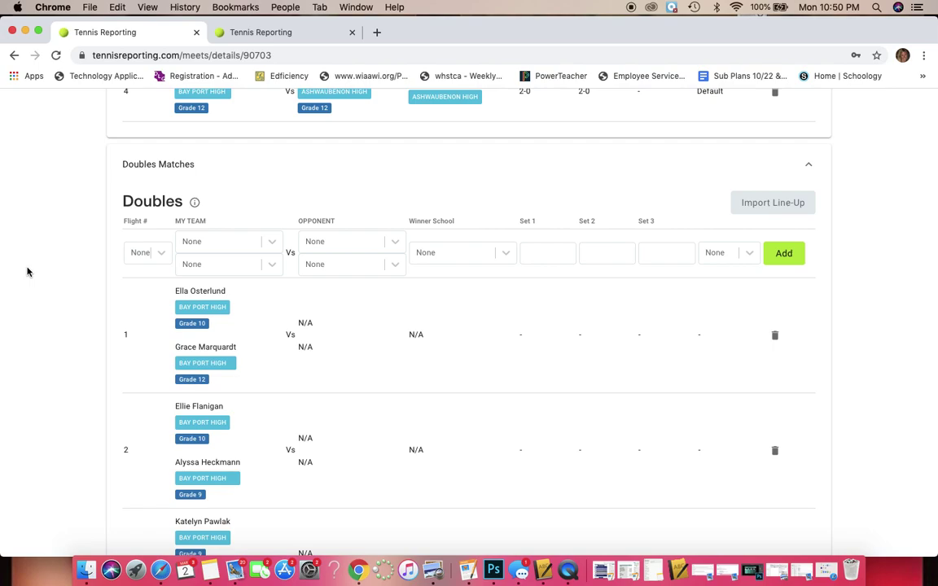
# - Open the Sheboygan Invitation meet of February 26 from the existing meets calendar, keeping the Test meet open separately
pyautogui.scroll(10, 27, 272)
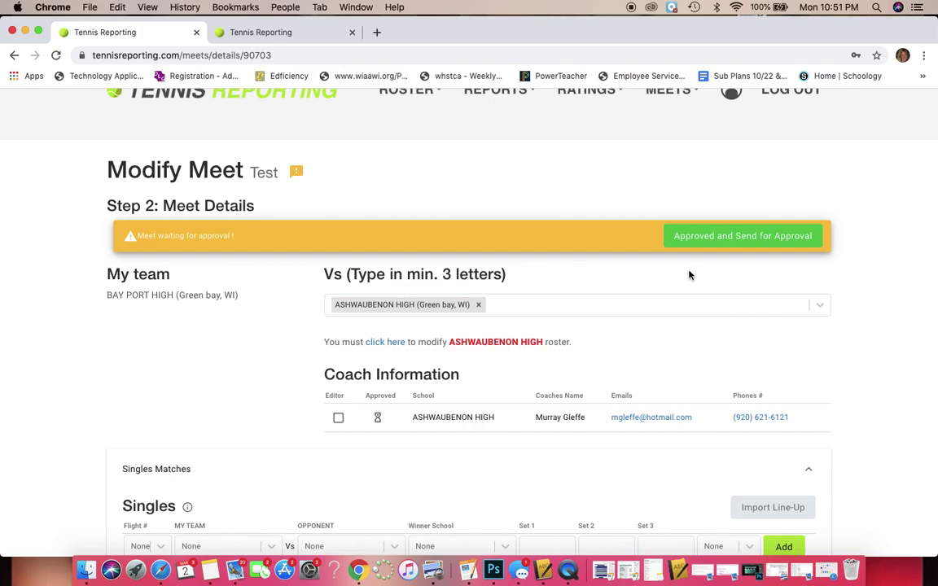
pyautogui.scroll(-1, 174, 371)
pyautogui.scroll(-3, 224, 362)
pyautogui.scroll(5, 345, 408)
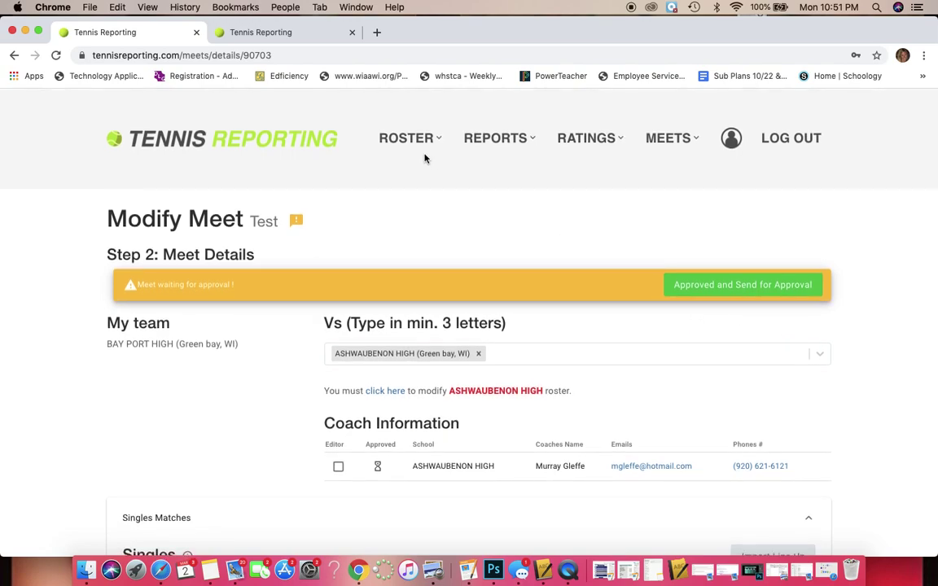
pyautogui.click(257, 35)
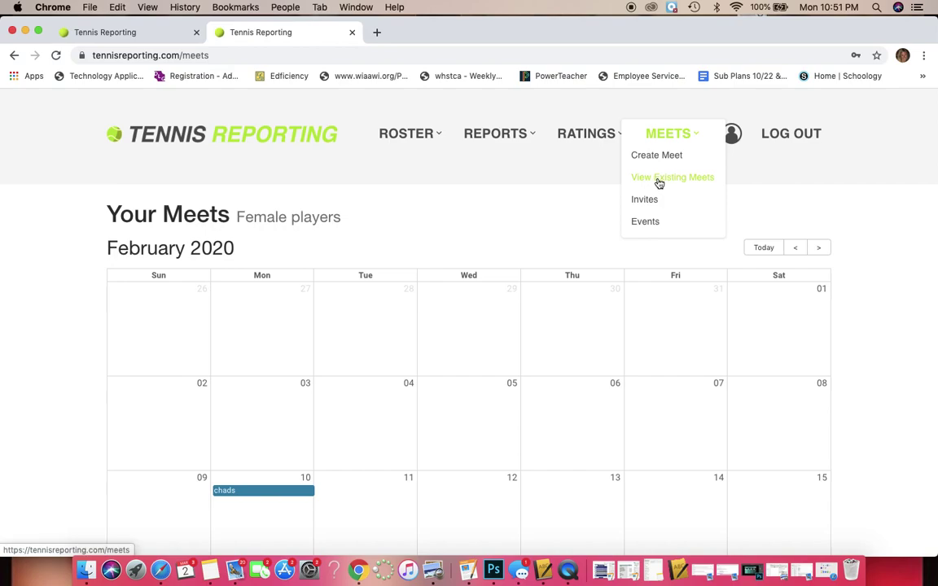
pyautogui.scroll(-5, 494, 422)
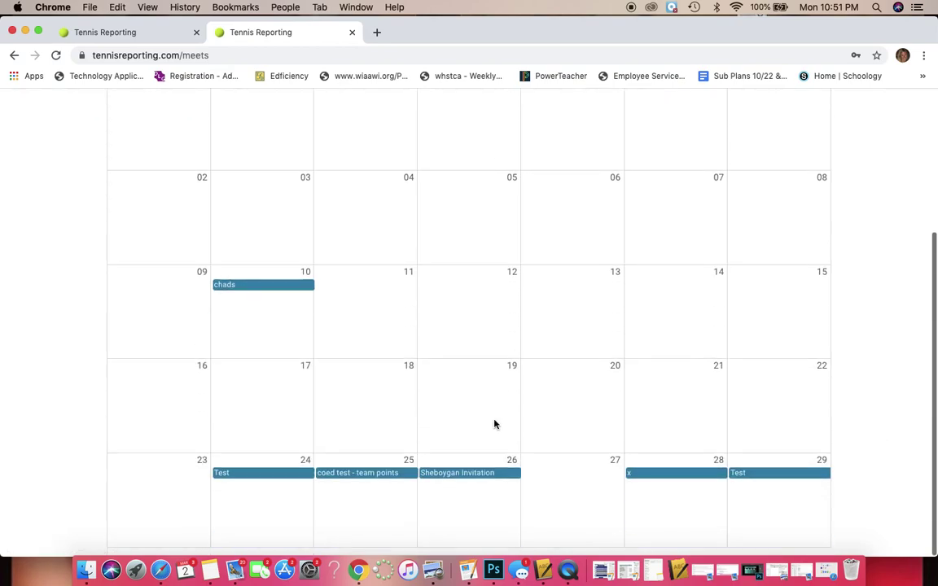
pyautogui.click(458, 481)
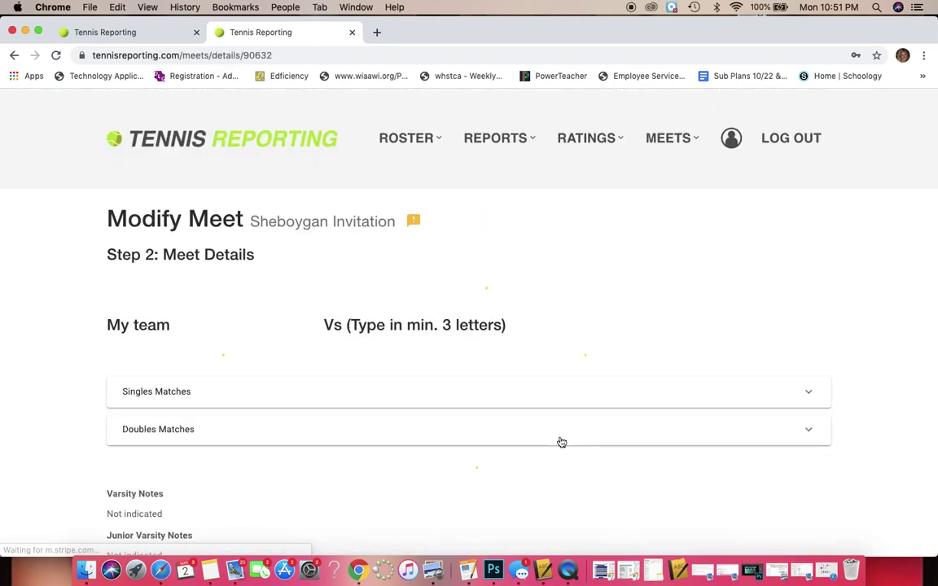
pyautogui.scroll(-2, 561, 440)
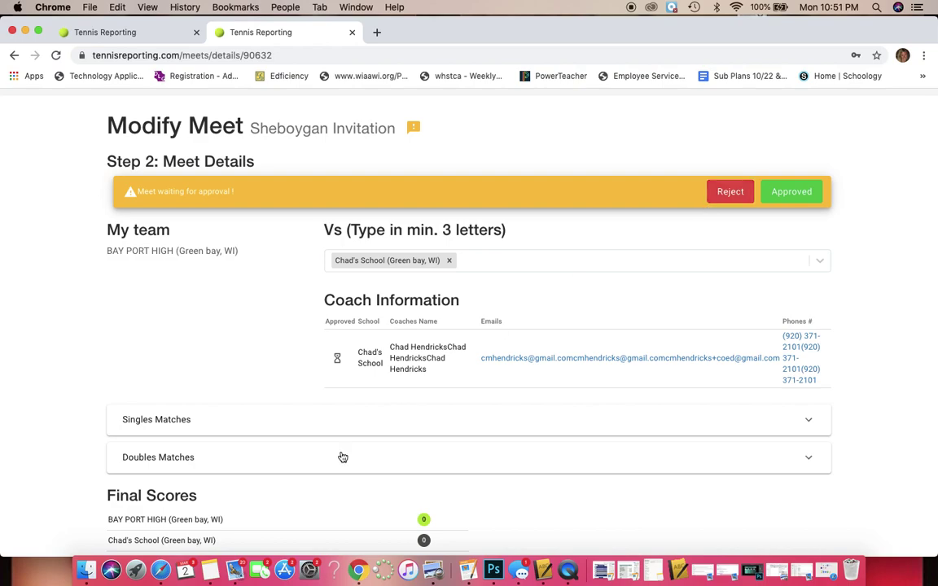
pyautogui.scroll(-1, 343, 458)
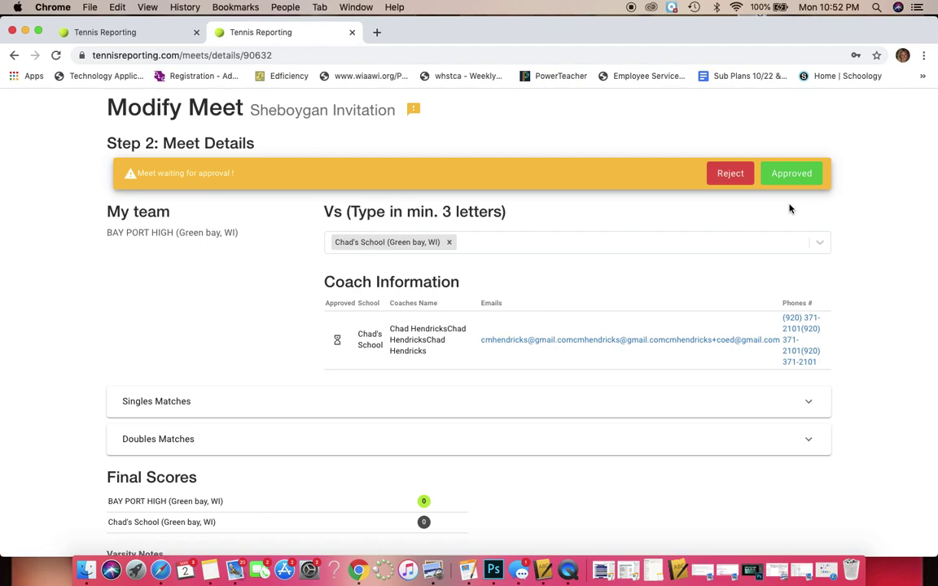
# - Start rejecting the Sheboygan Invitation meet and enter the reject note "#1 singles....6-1, 6-2"
pyautogui.click(723, 175)
pyautogui.click(473, 295)
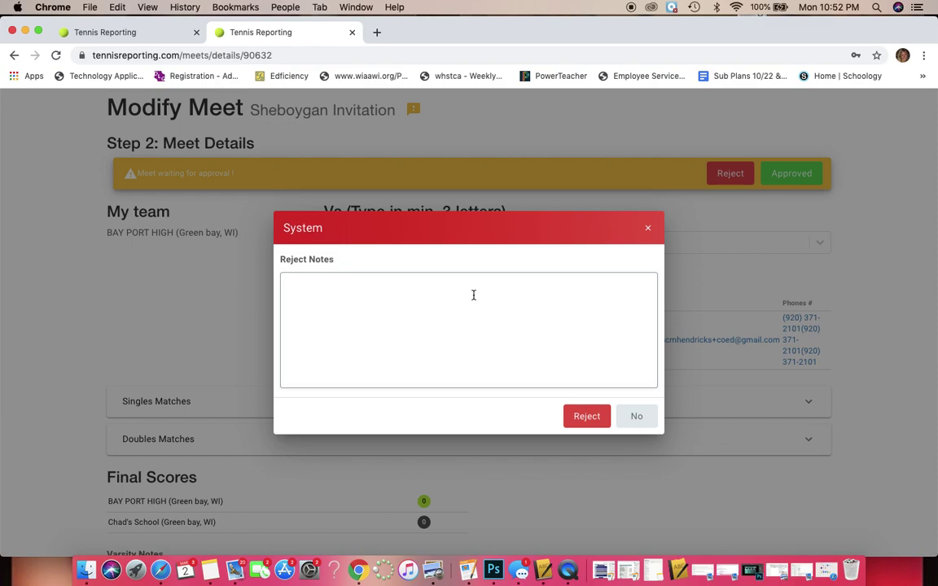
pyautogui.write('#1 singles....6-1, 6-2')
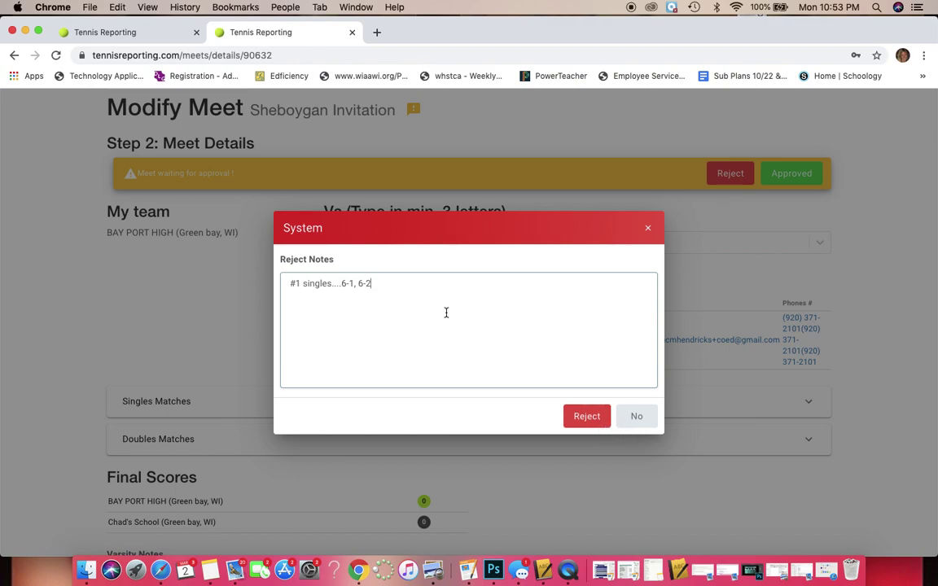
# - Return to the Test meet and change the Set 2 score of the completed singles flight 1 match to 6-2
pyautogui.click(133, 34)
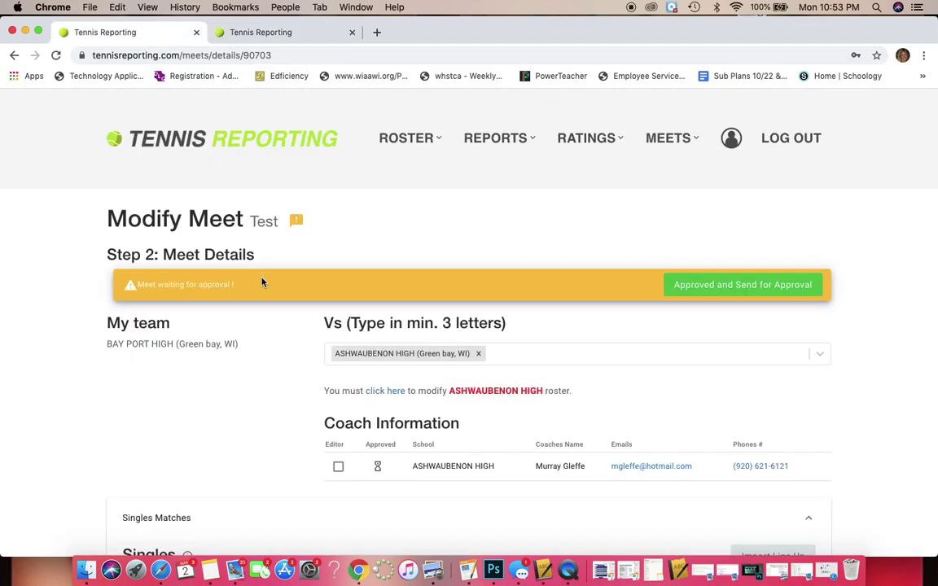
pyautogui.scroll(-3, 245, 387)
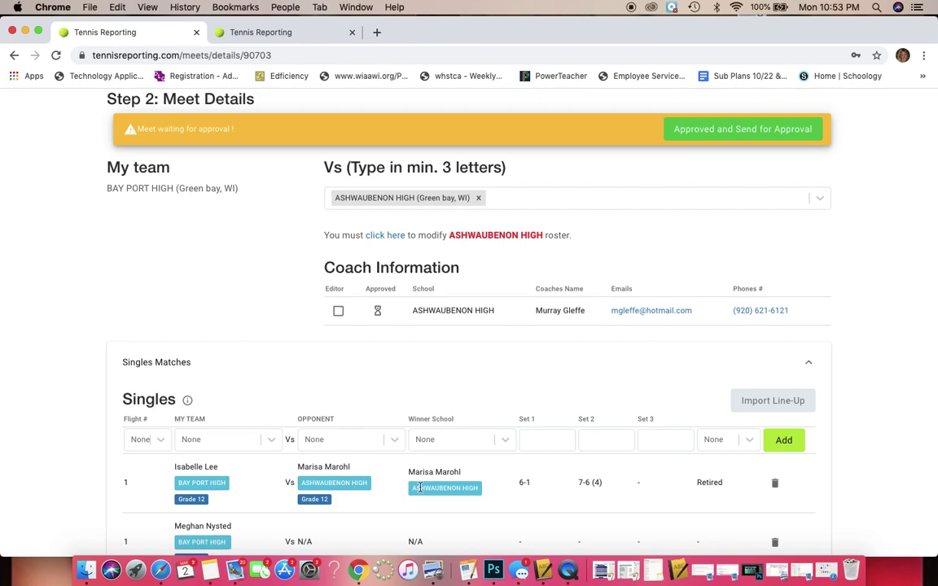
pyautogui.doubleClick(607, 487)
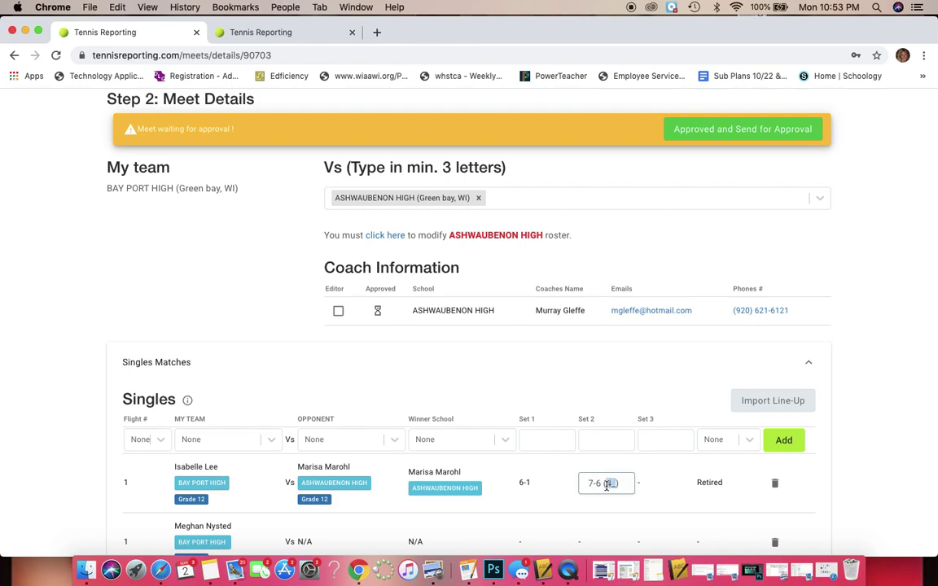
pyautogui.tripleClick(607, 487)
pyautogui.press('BackSpace')
pyautogui.write('6-2')
pyautogui.click(849, 455)
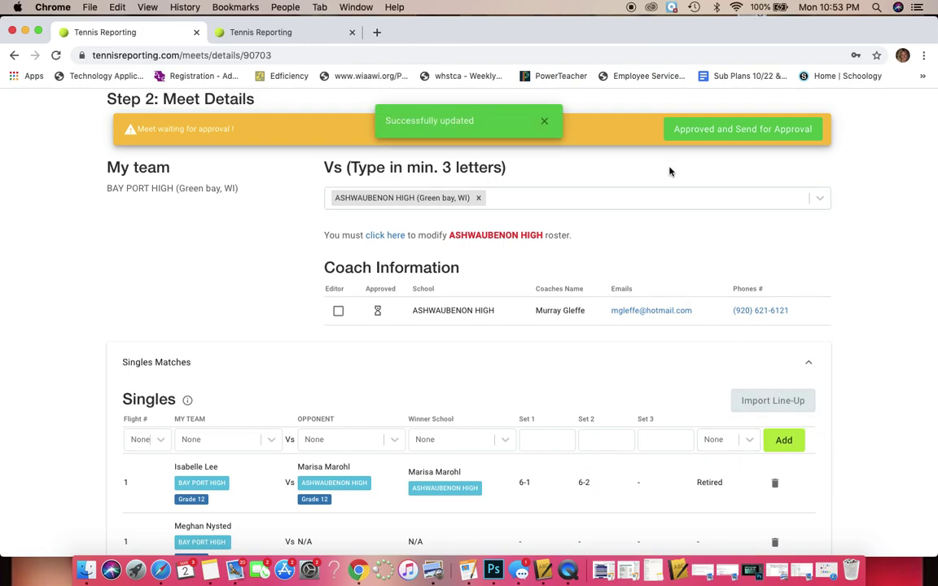